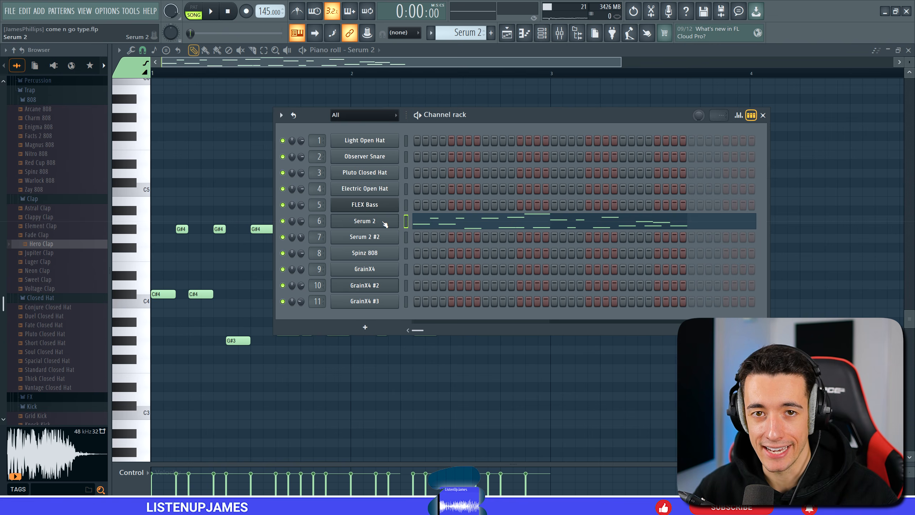
Step: Open the Serum 2 melody in the piano roll and temporarily select its lower notes to point them out
right_click(390, 234)
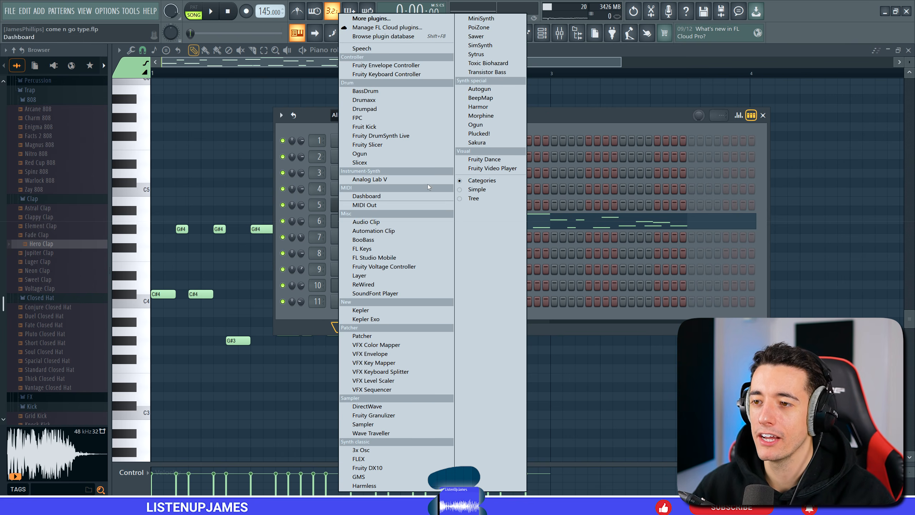
click(589, 120)
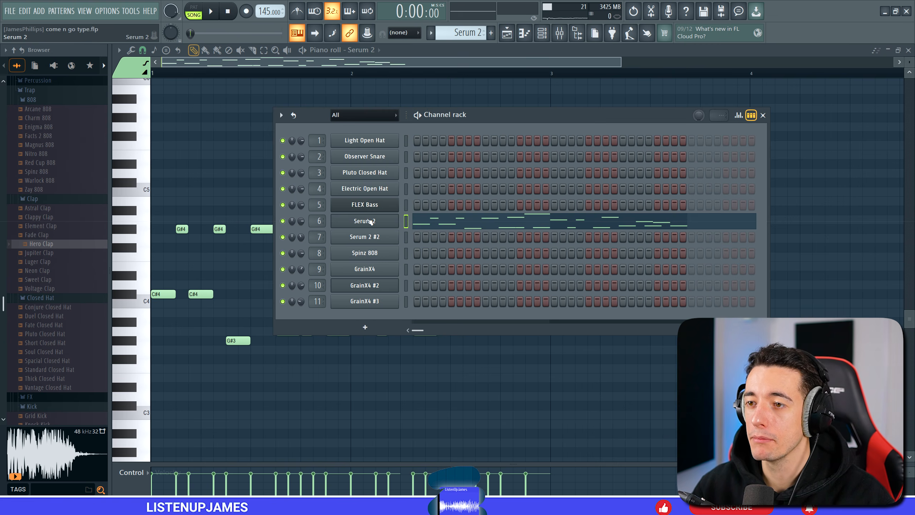
click(371, 220)
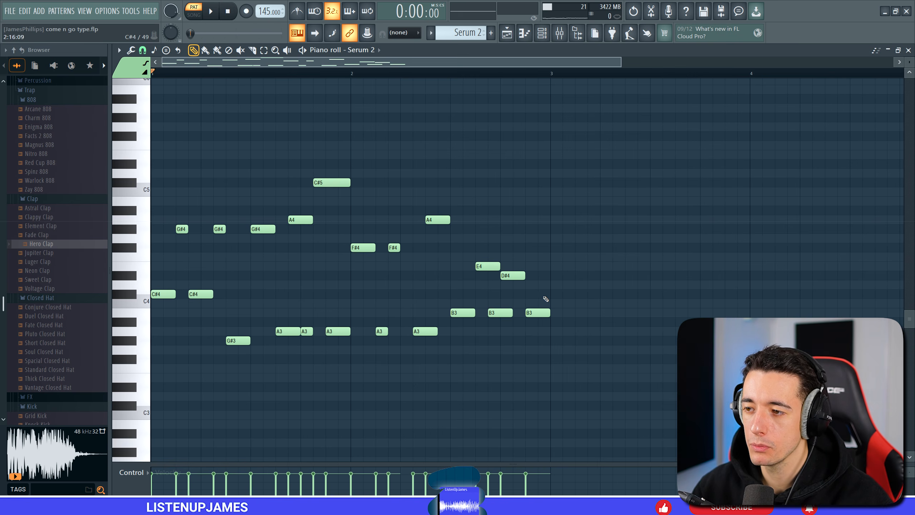
drag(551, 291, 151, 401)
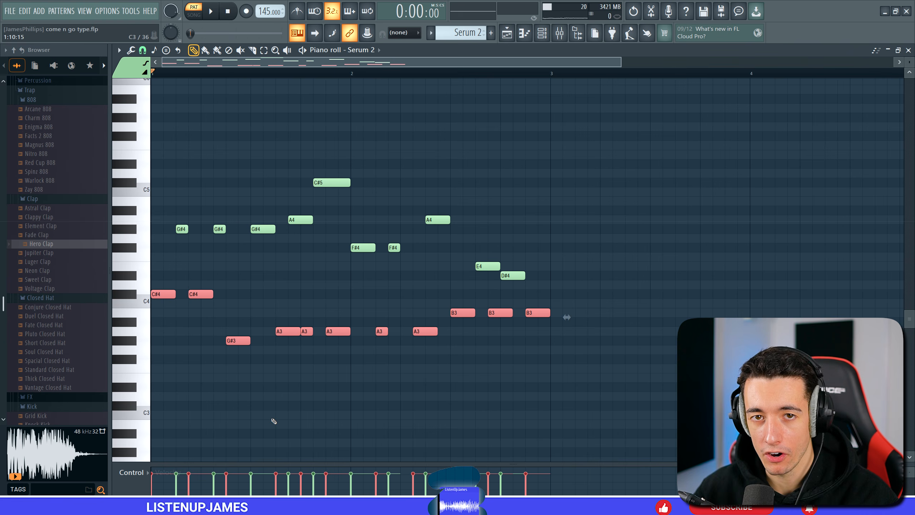
click(218, 158)
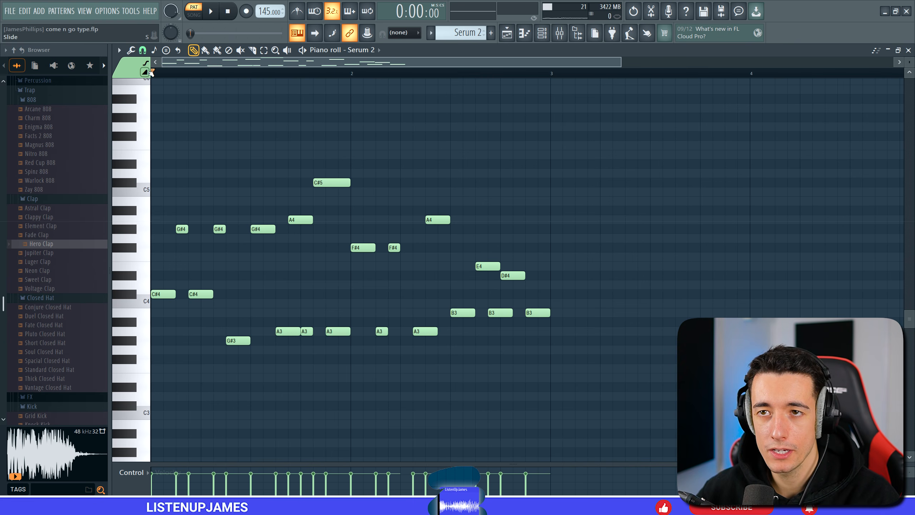
Step: Set the piano roll's scale highlighting to C# Minor Natural (Aeolian) and play back the Serum 2 melody
click(119, 50)
mouse_move(144, 98)
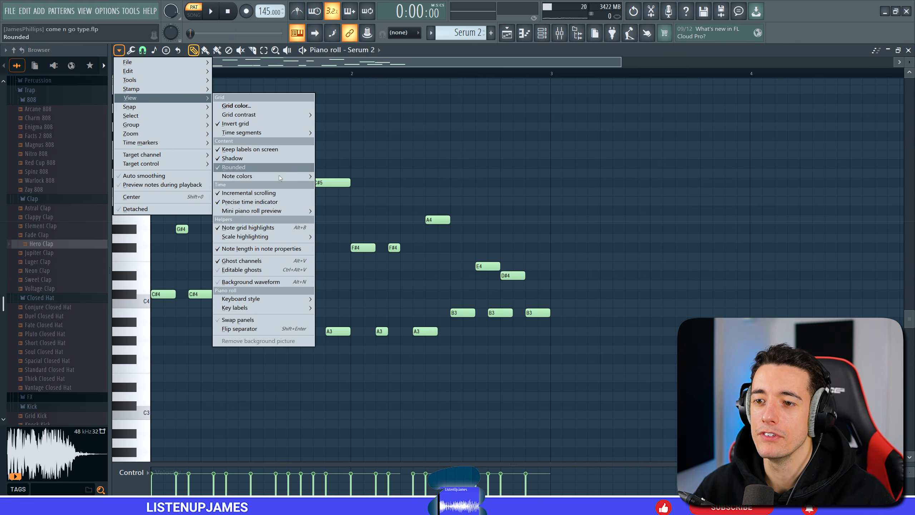
mouse_move(272, 238)
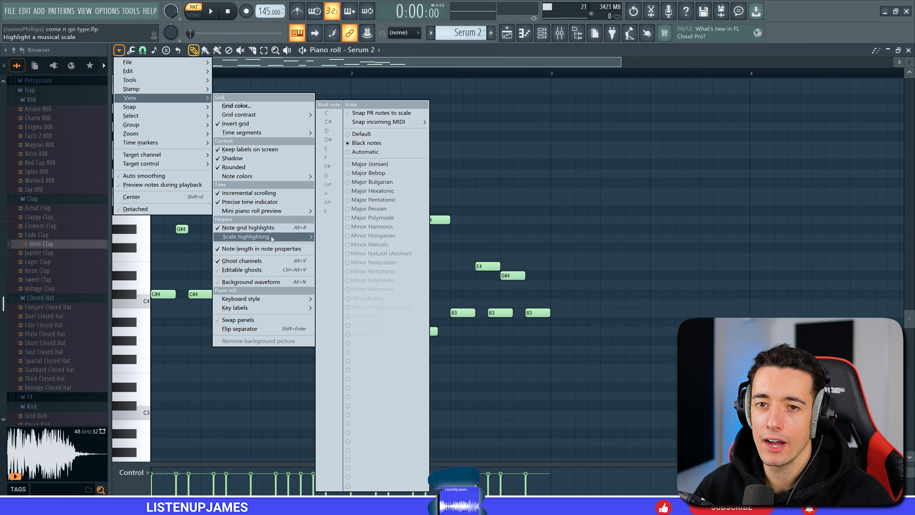
click(394, 254)
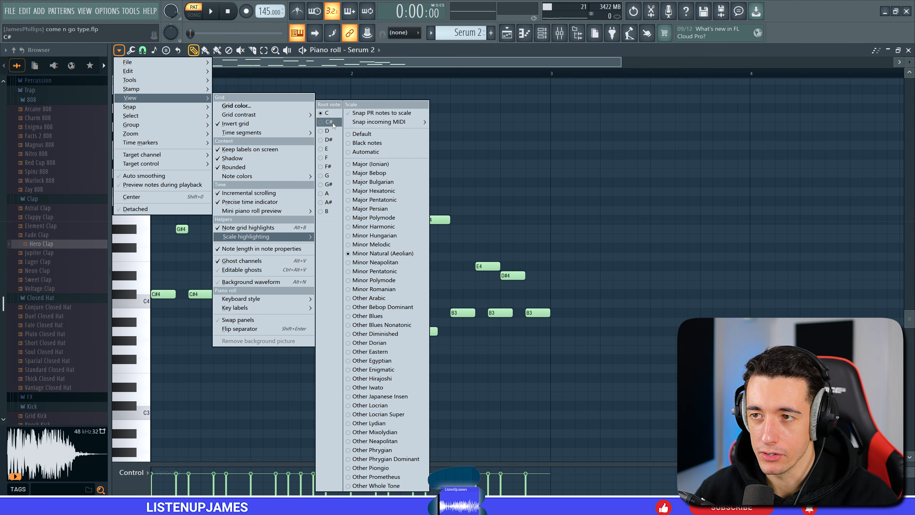
click(332, 122)
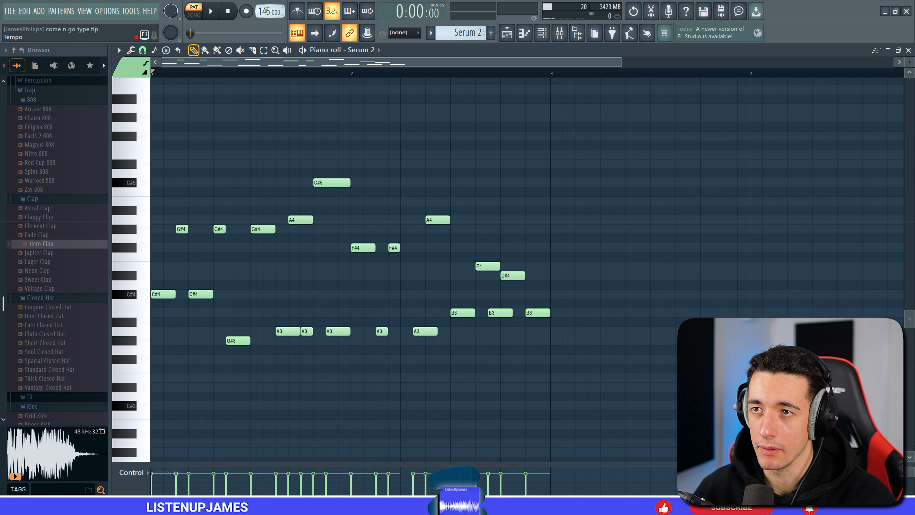
key(space)
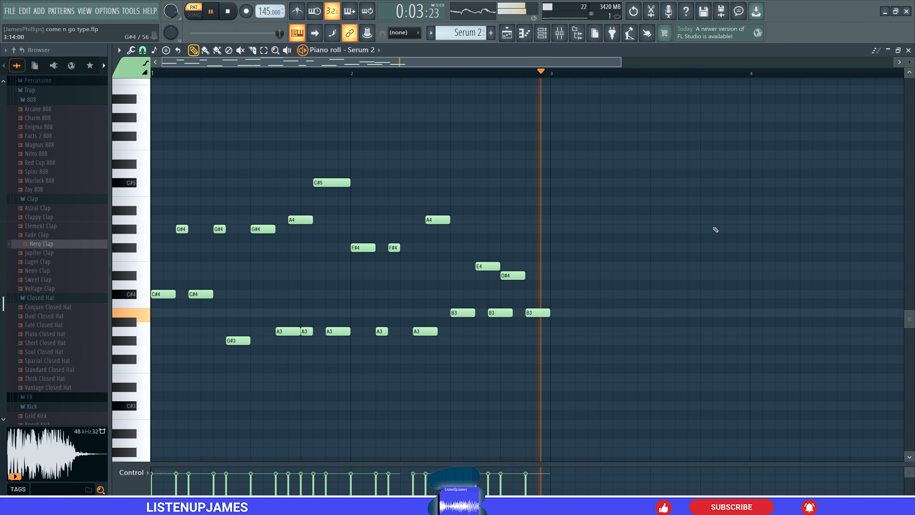
key(space)
Step: Copy the lower C#4, G#3, A3 and B3 notes of the Serum 2 melody
scroll(342, 328, down, 2)
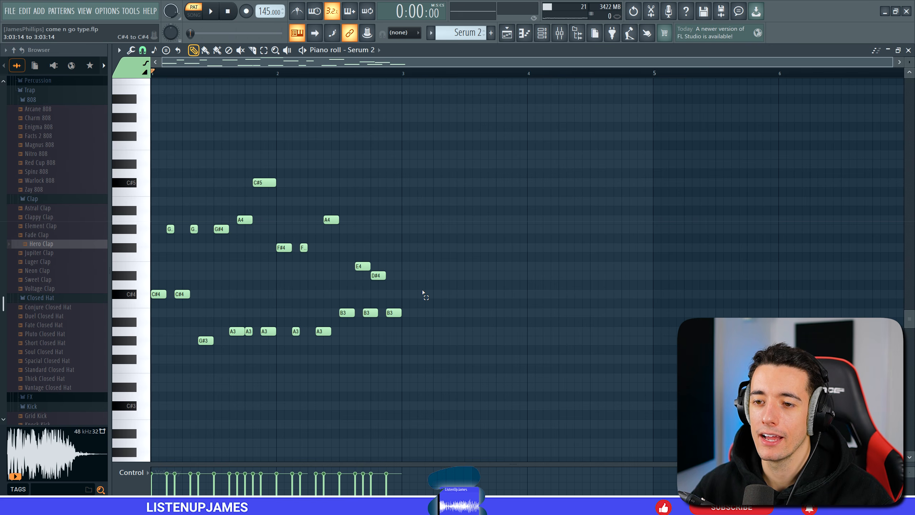
drag(424, 293, 150, 383)
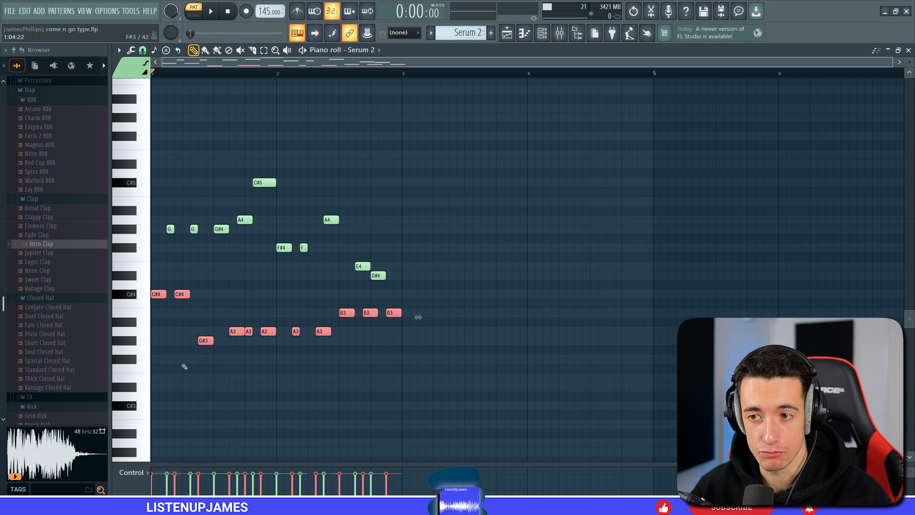
scroll(456, 34, down, 1)
scroll(457, 33, down, 1)
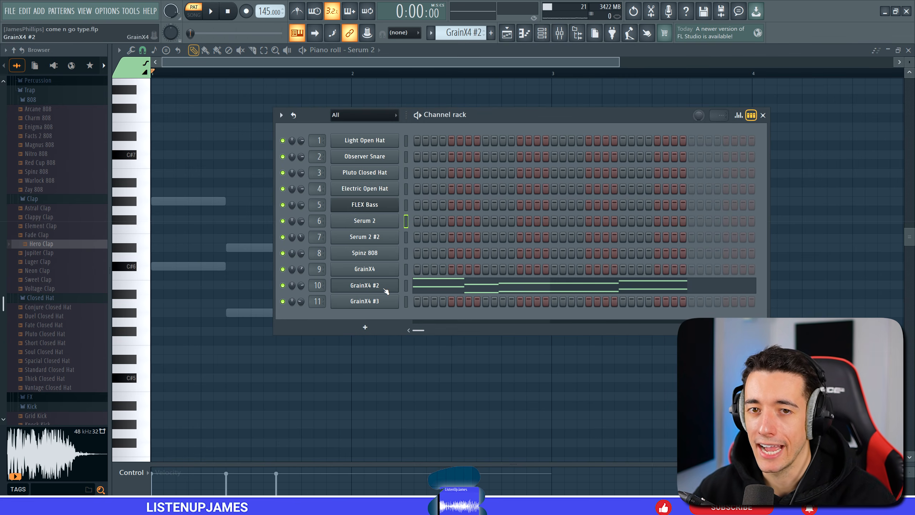
Step: Open the GrainX4 #2 instrument and view its Gated Stutter Pad preset among the Multi Samples pads
click(384, 286)
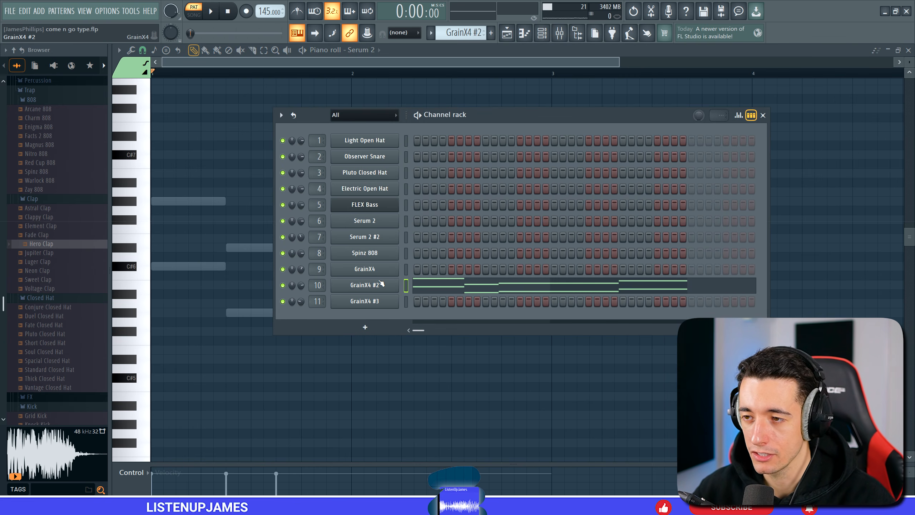
click(381, 284)
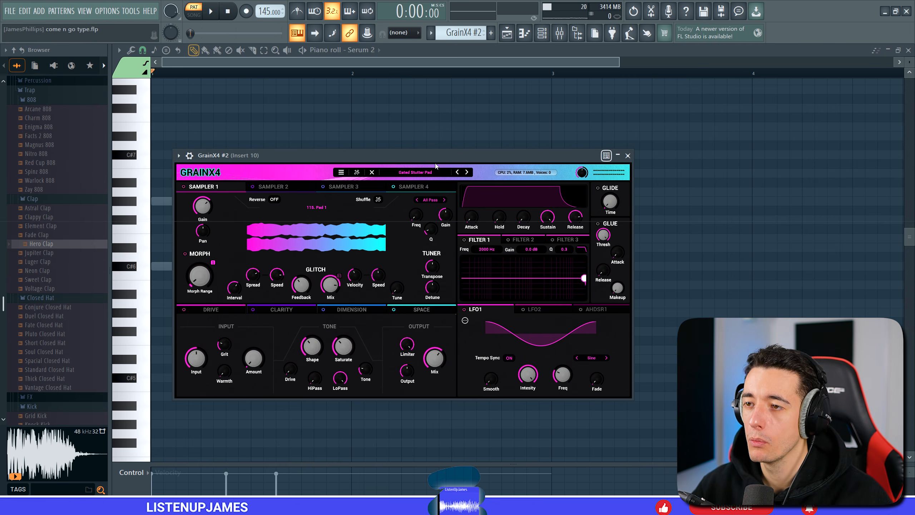
click(415, 174)
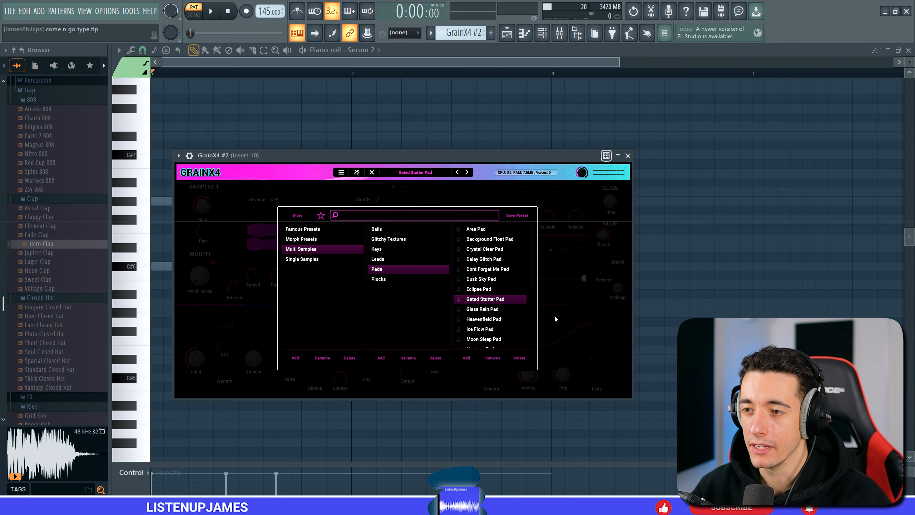
click(554, 315)
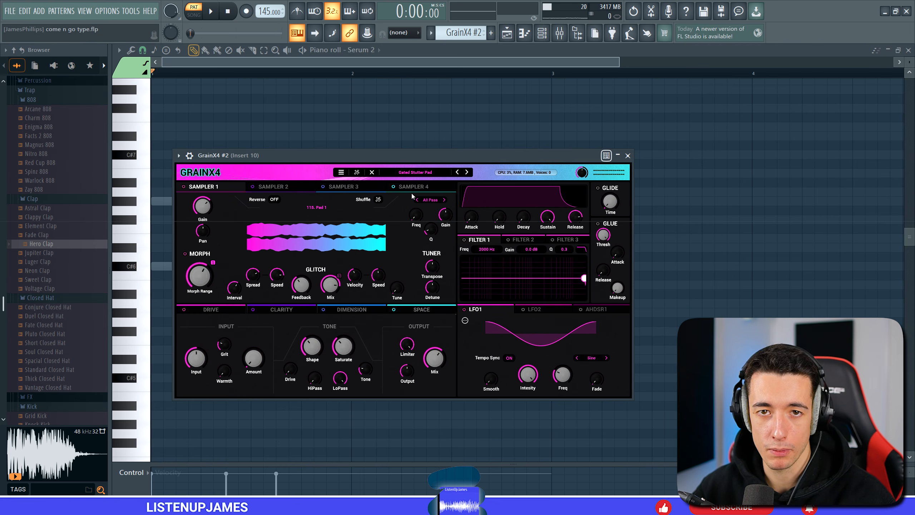
Step: Paste the copied lower notes into the GrainX4 #2 piano roll and raise them two octaves
key(F6)
right_click(400, 280)
click(421, 284)
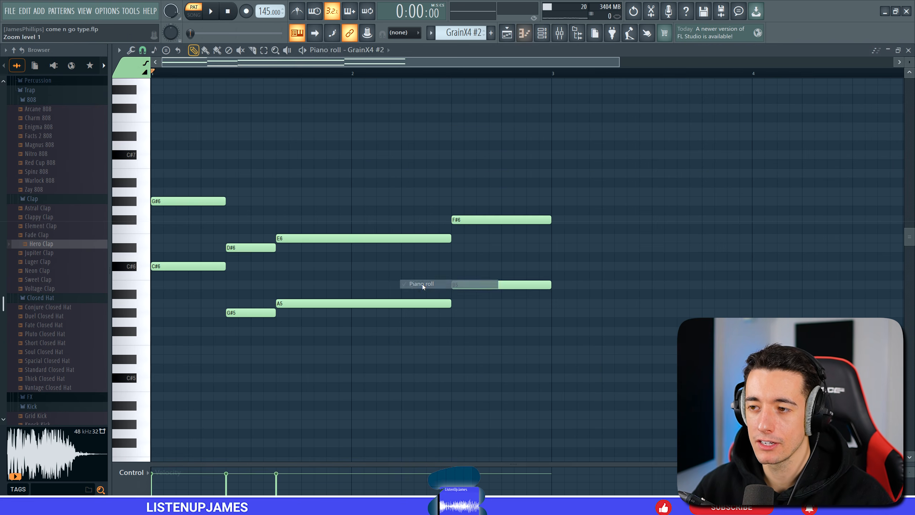
key(ctrl+v)
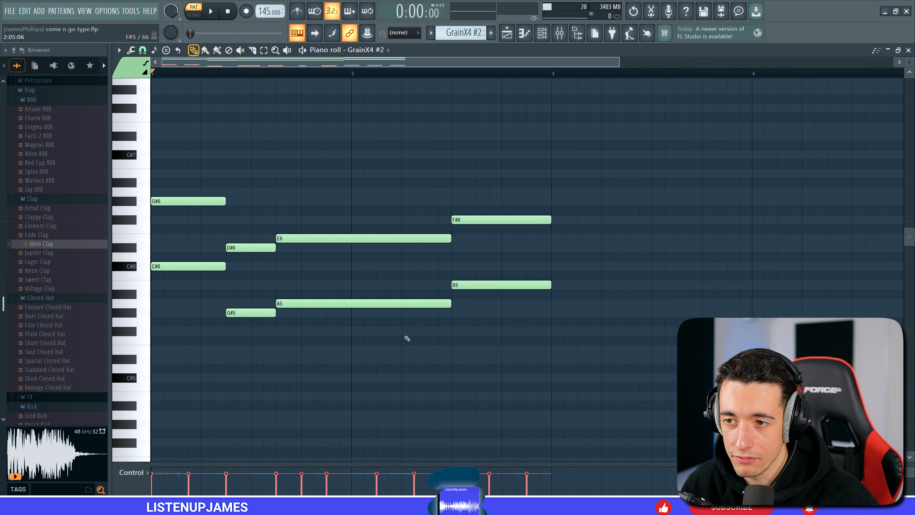
key(ctrl+Up)
key(ctrl+Up)
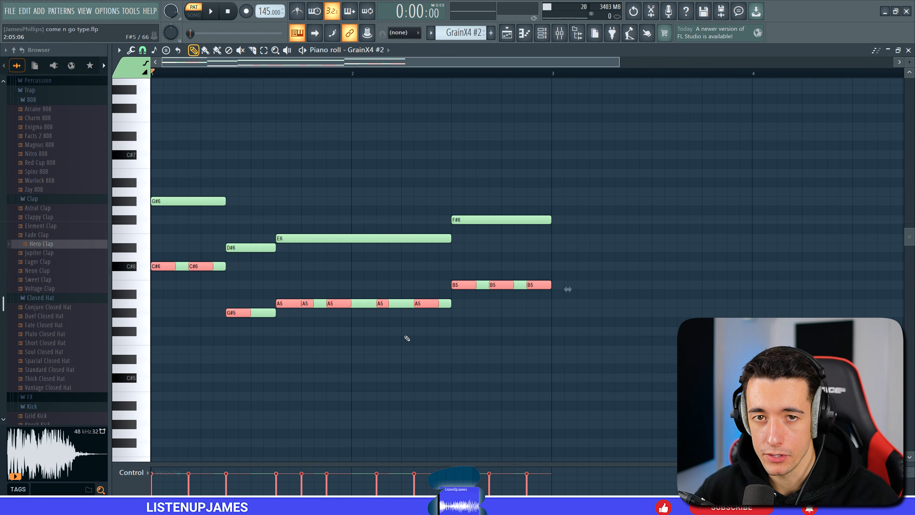
Step: Glue the raised lower notes into sustained notes and play back the GrainX4 #2 pad chords
key(ctrl+g)
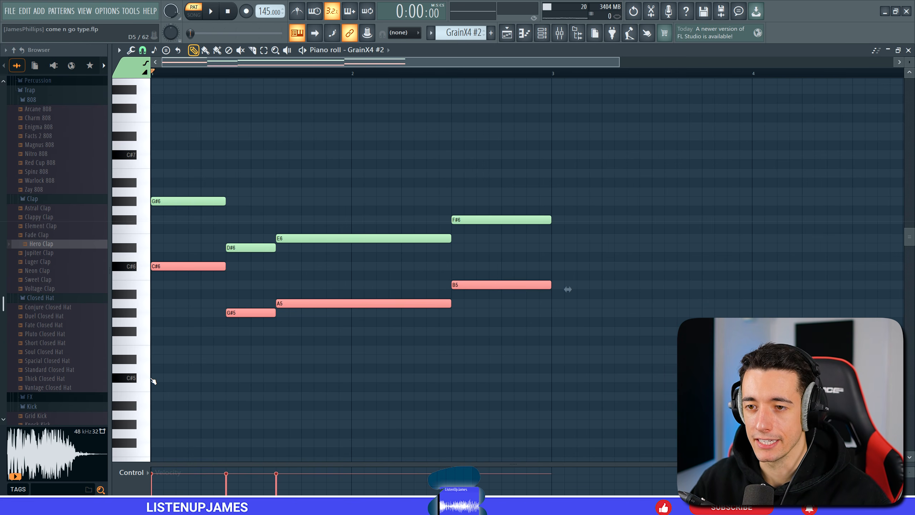
key(ctrl+d)
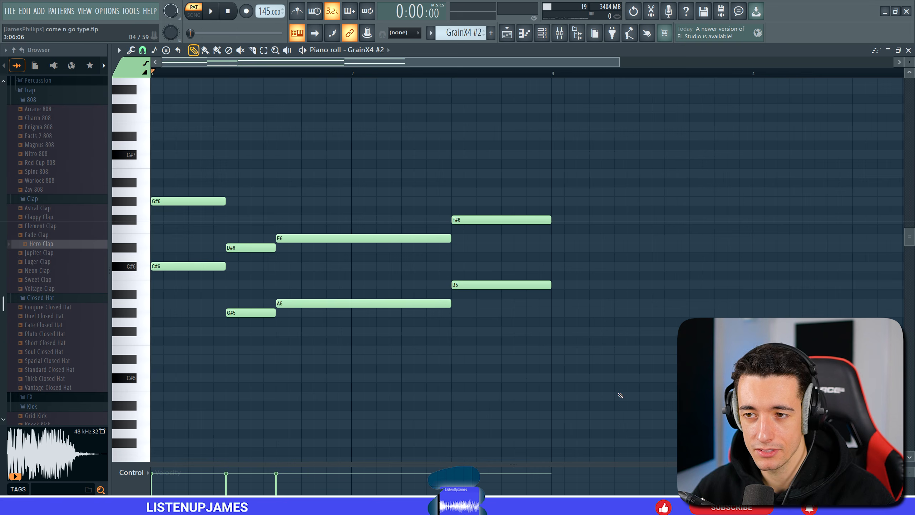
key(space)
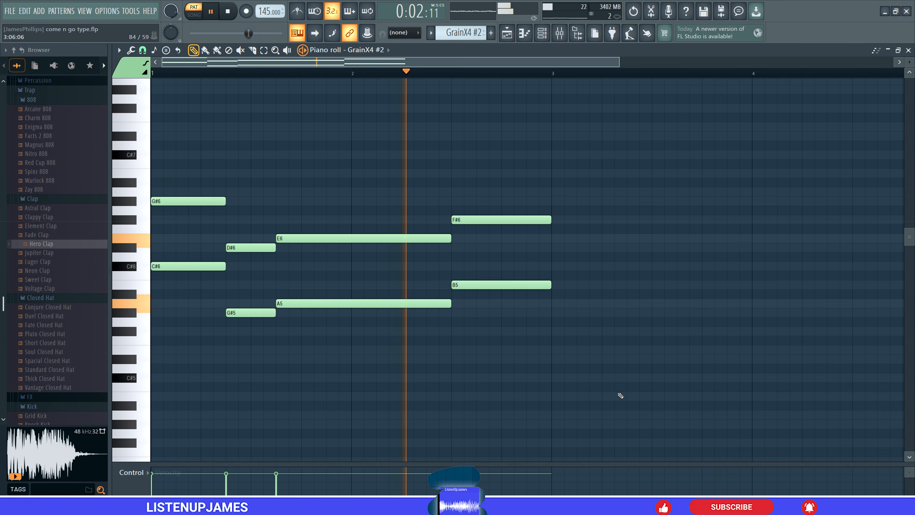
key(space)
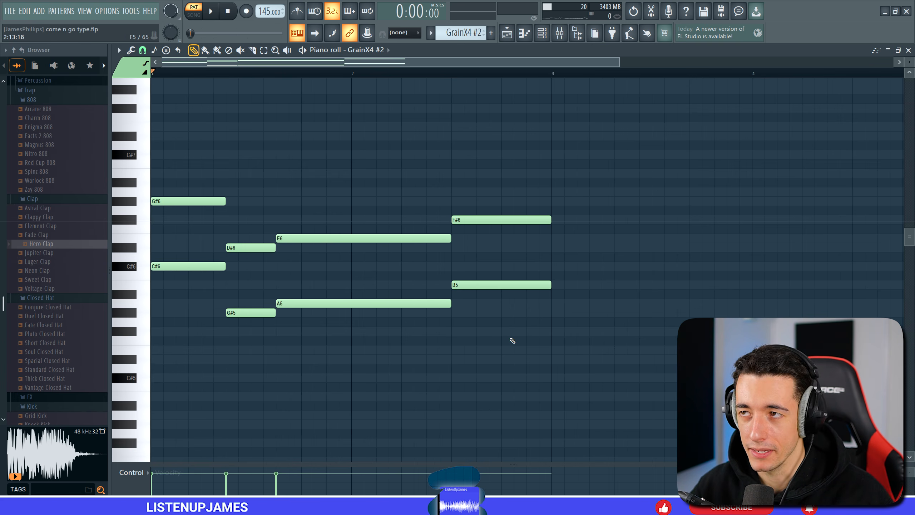
Step: Open the GrainX4 #3 part and play back its layered chords
key(KP_Add)
right_click(501, 223)
right_click(500, 223)
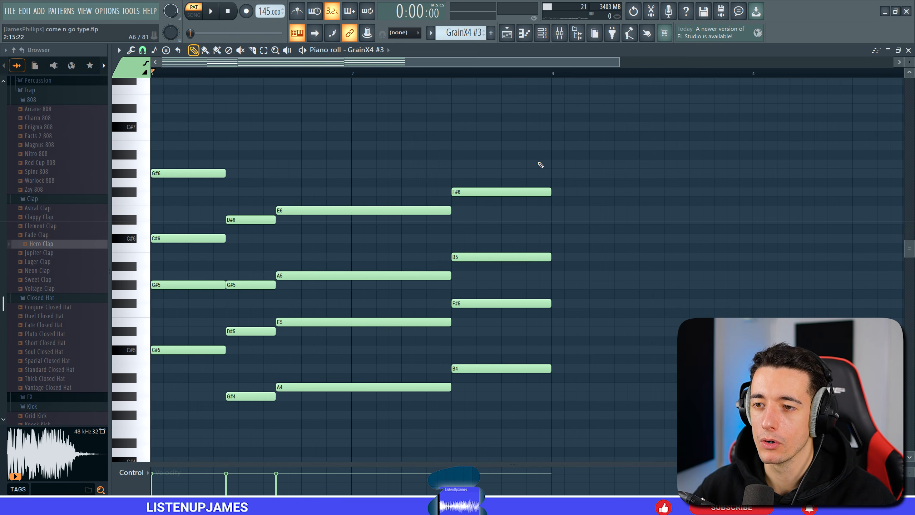
key(Tab)
drag(455, 98, 495, 90)
click(621, 87)
key(space)
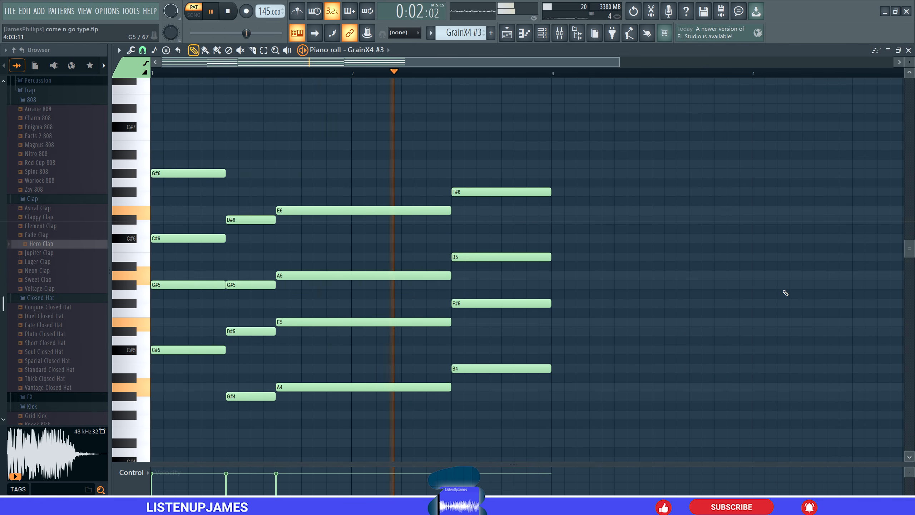
key(space)
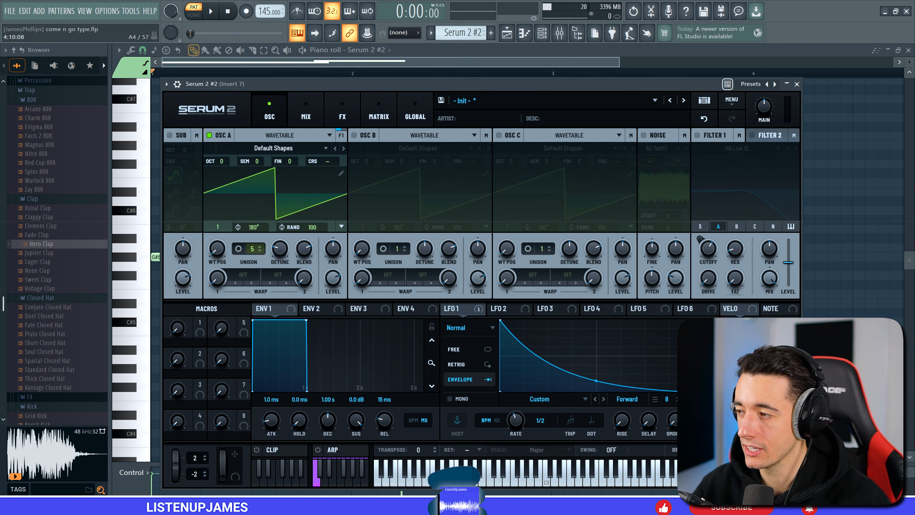
Step: Close the Serum 2 #2 instrument and play back its sustained G#5 and A5 notes
key(Escape)
key(space)
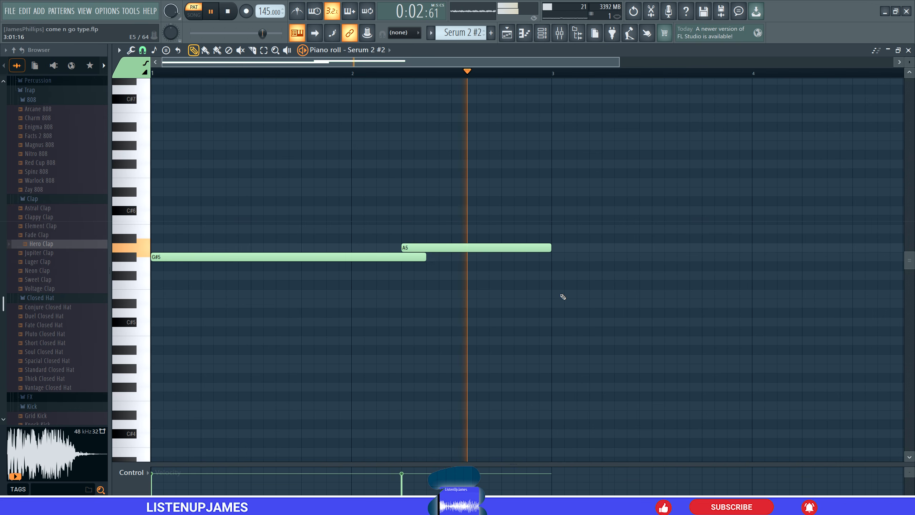
key(space)
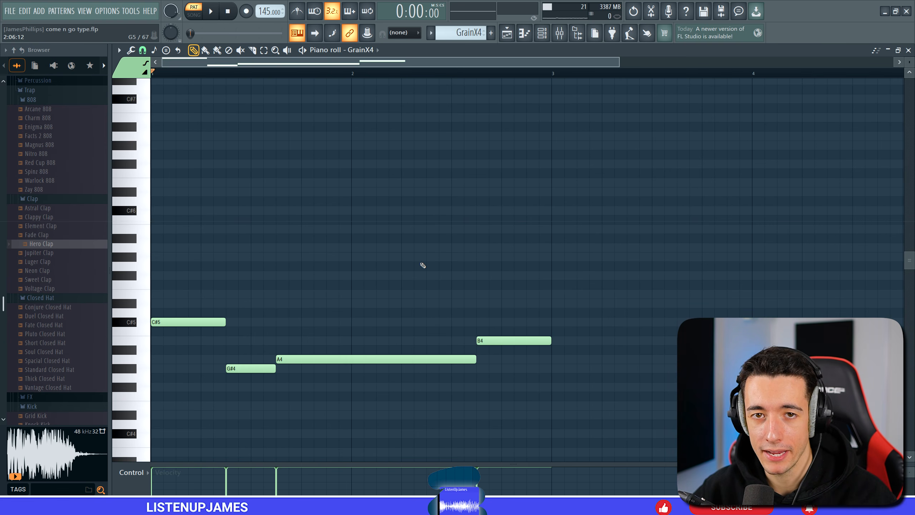
Step: View the GrainX4 channel's Anomaly Moog Bass preset and play back its bass notes
key(Tab)
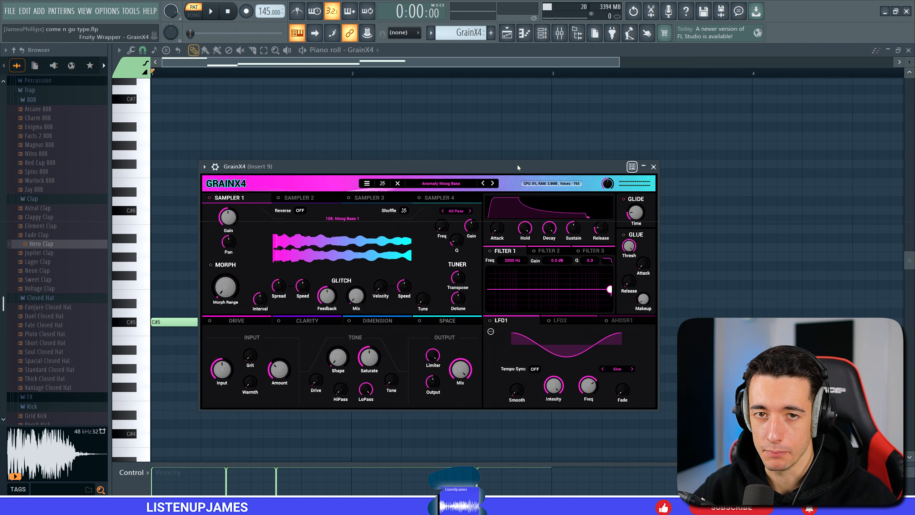
click(447, 187)
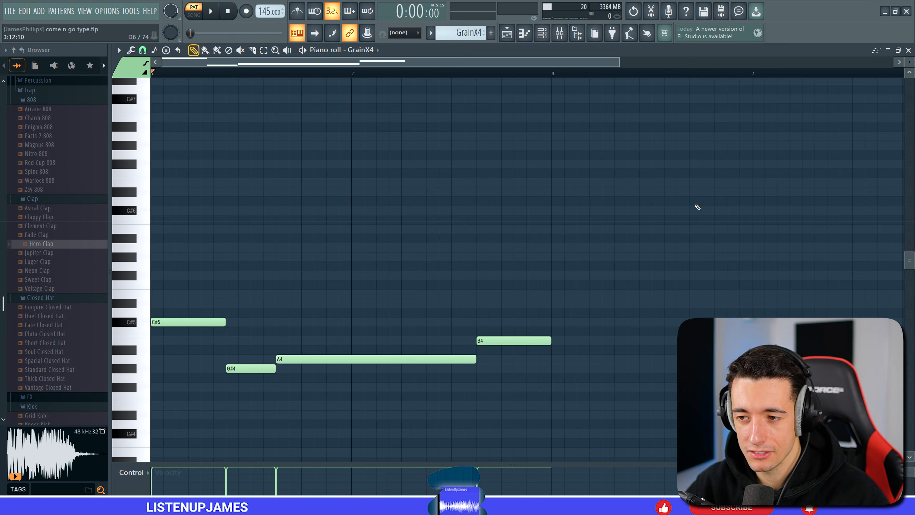
key(space)
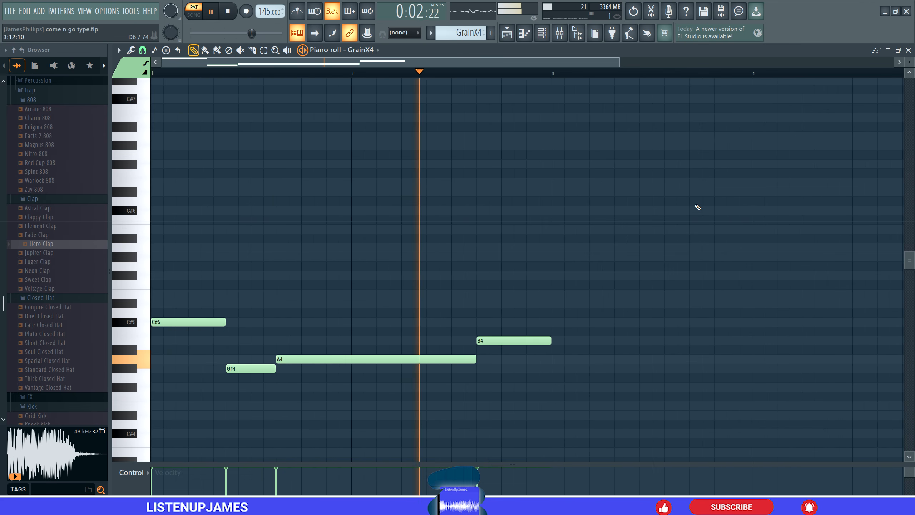
key(space)
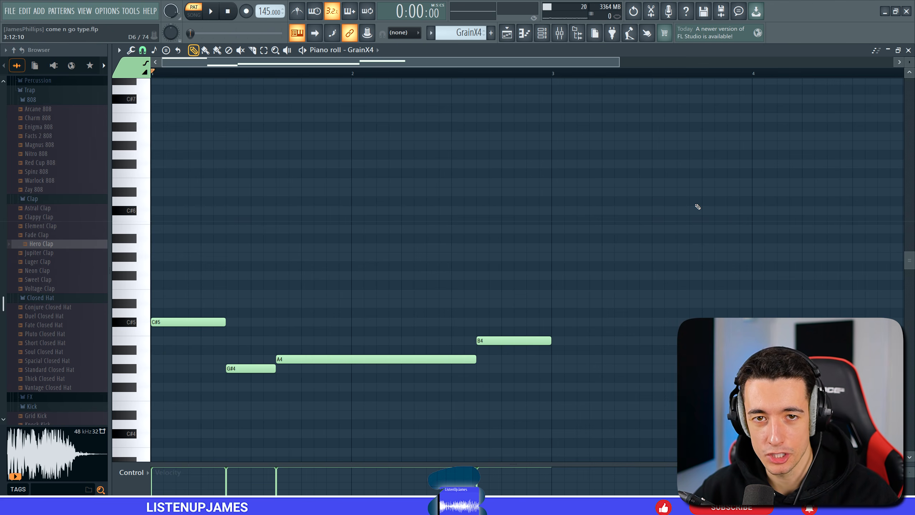
Step: Open the GrainX4 channel's mixer insert and view its Fruity Parametric EQ 2
click(542, 33)
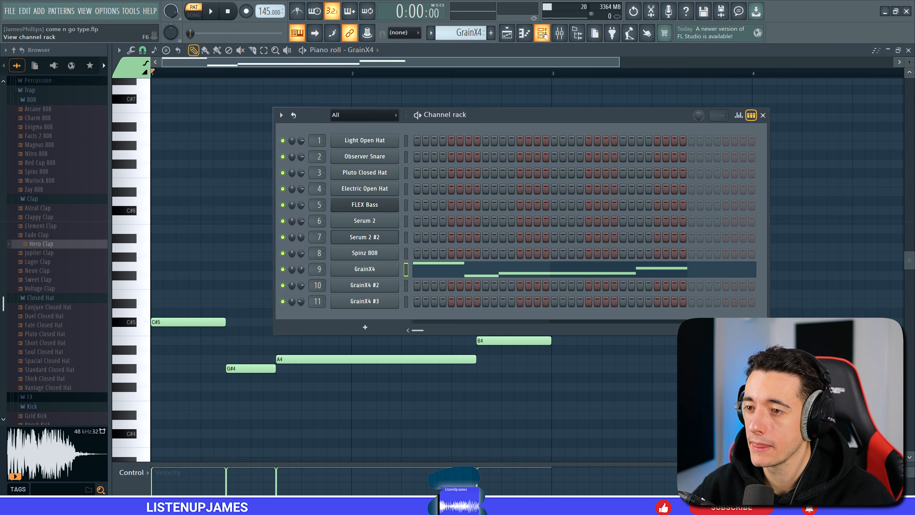
double_click(322, 269)
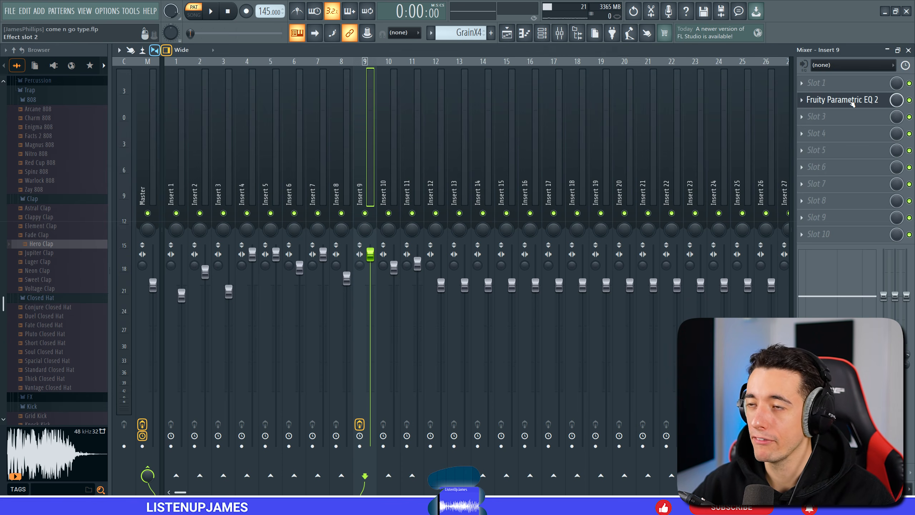
click(852, 104)
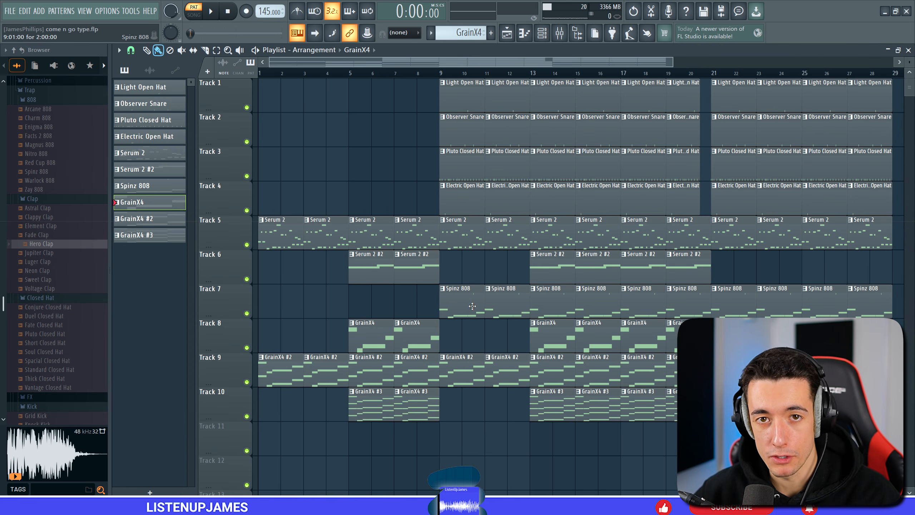
Step: Open the Spinz 808 part and find its sample folder in the Listen Up Drum Kit
double_click(472, 306)
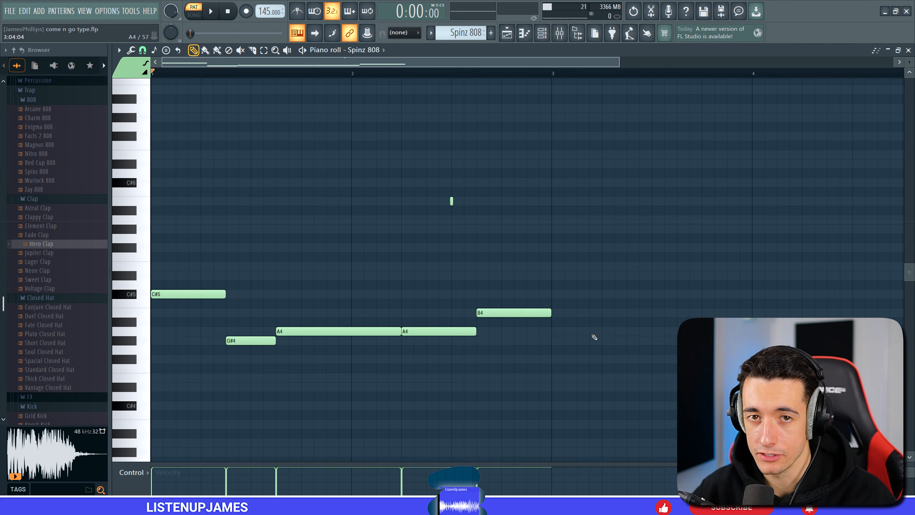
click(541, 36)
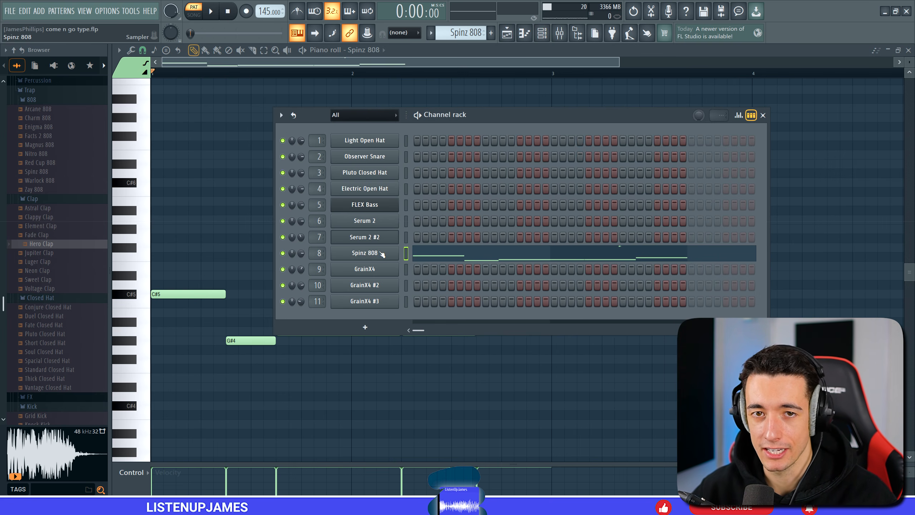
scroll(43, 281, up, 5)
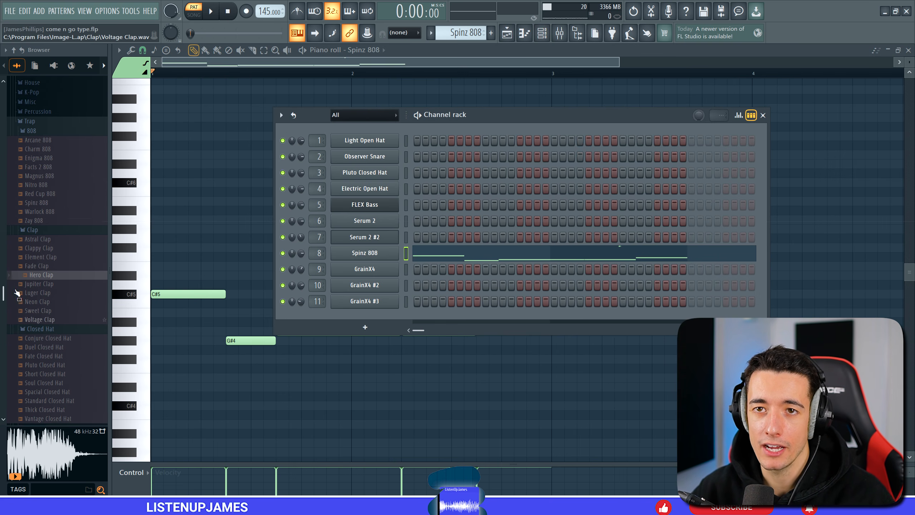
scroll(54, 152, up, 1)
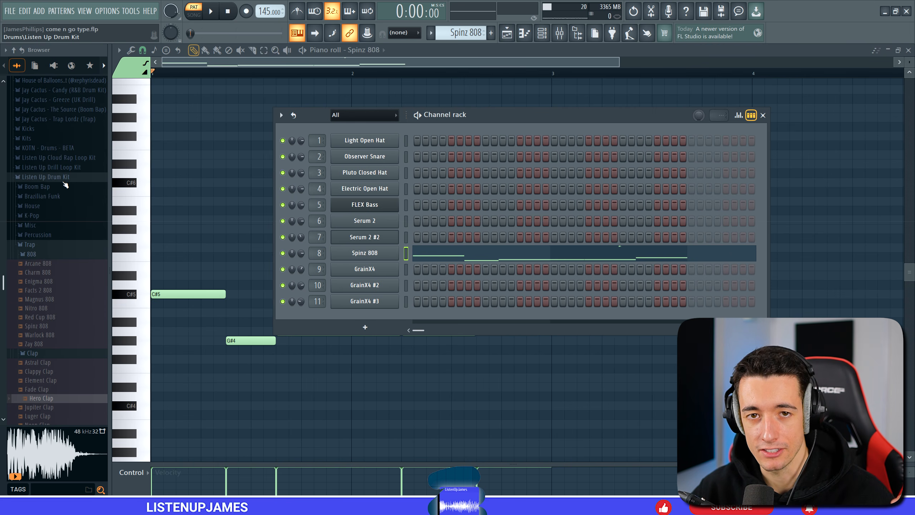
right_click(369, 259)
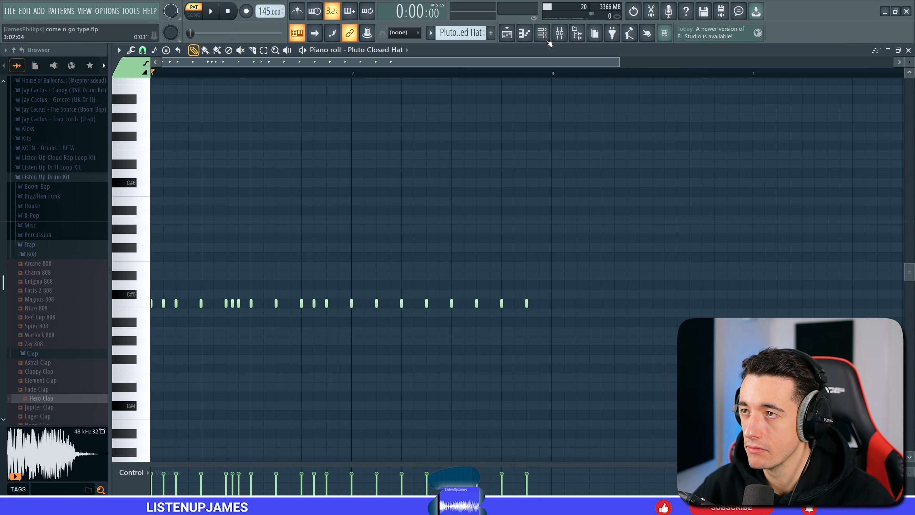
Step: Set the piano roll snap to 1/2 step for the Pluto Closed Hat part and play back its hat pattern
scroll(343, 333, up, 3)
click(142, 50)
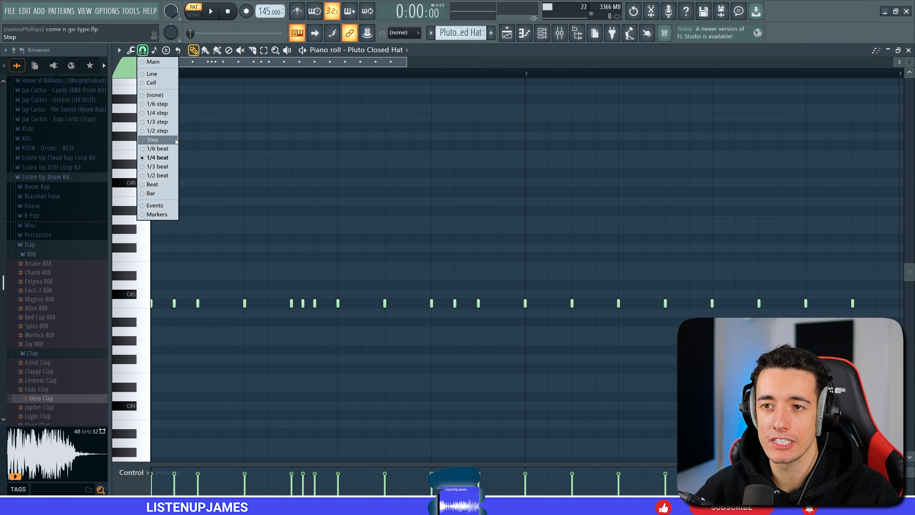
click(158, 130)
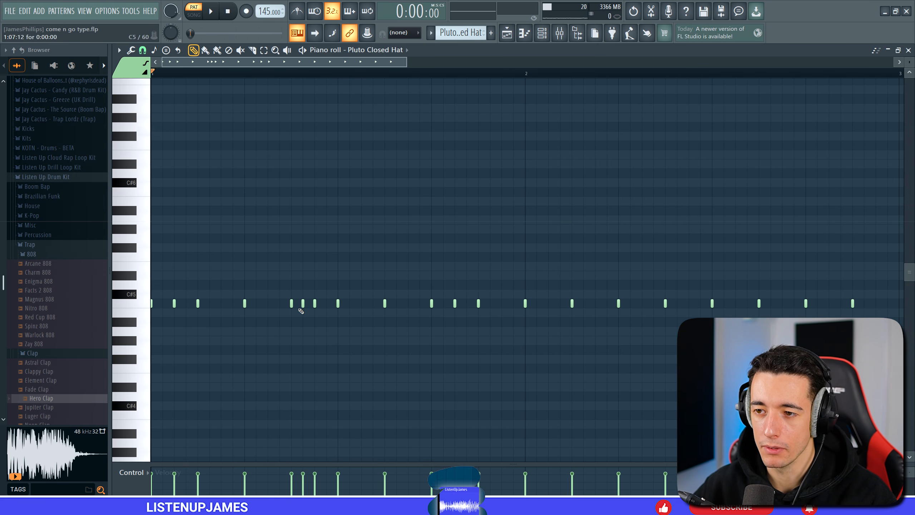
scroll(828, 349, down, 2)
key(space)
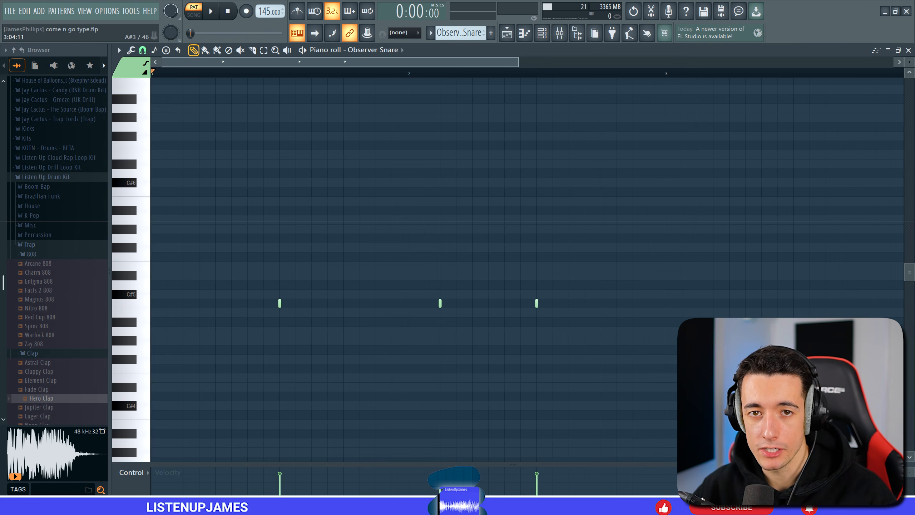
Step: Select the middle Observer Snare hit, and play back the snare and Light Open Hat parts along with the drums and Spinz 808
drag(460, 296, 414, 336)
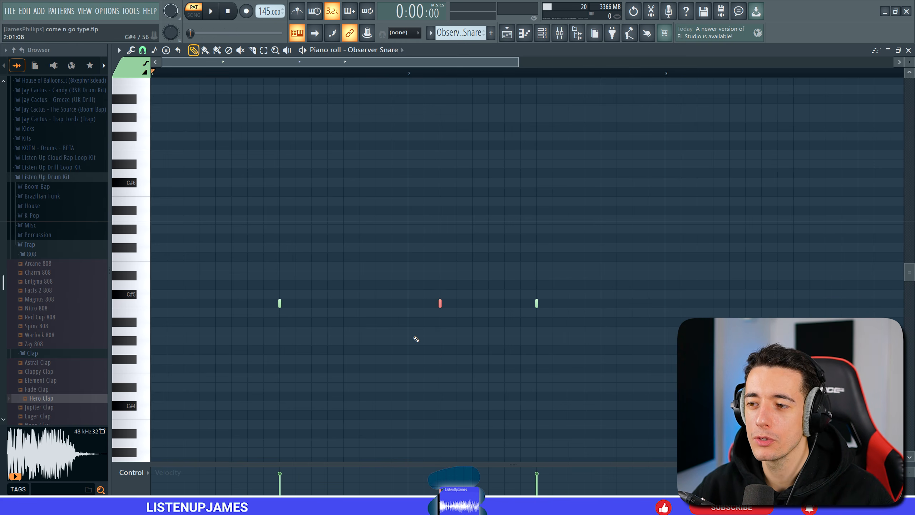
ctrl+click(505, 359)
key(space)
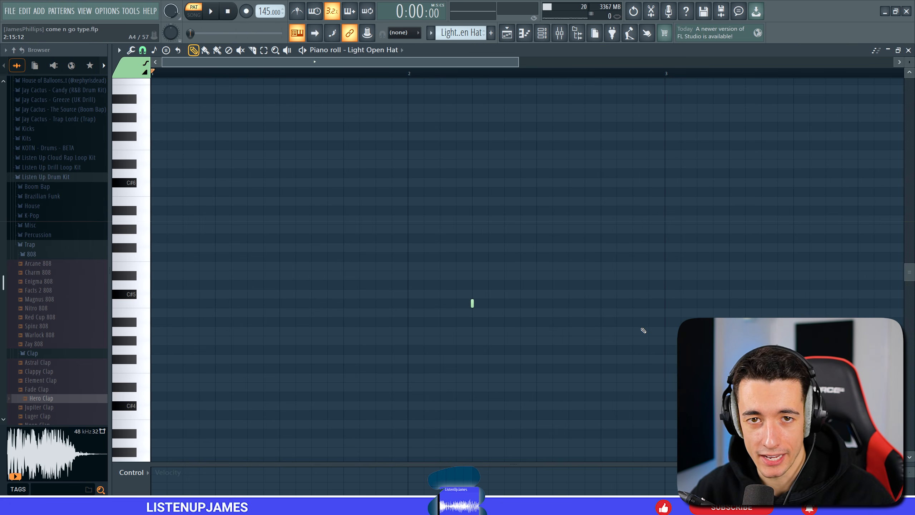
key(space)
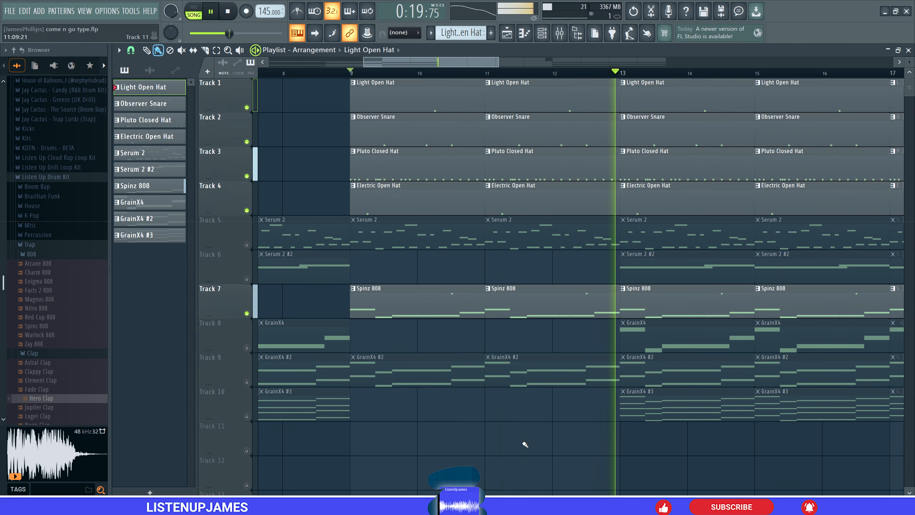
key(space)
Step: View the master channel's effects chain and open its Fruity Soft Clipper
click(559, 33)
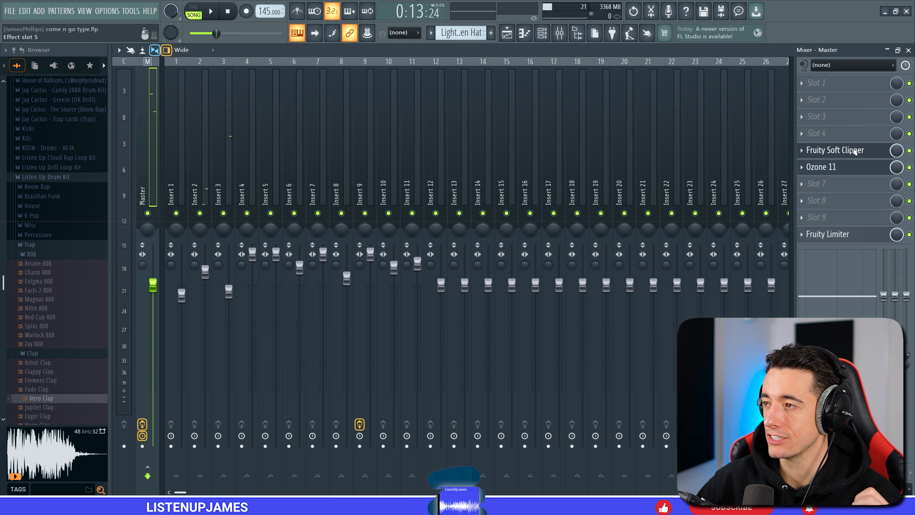
click(854, 151)
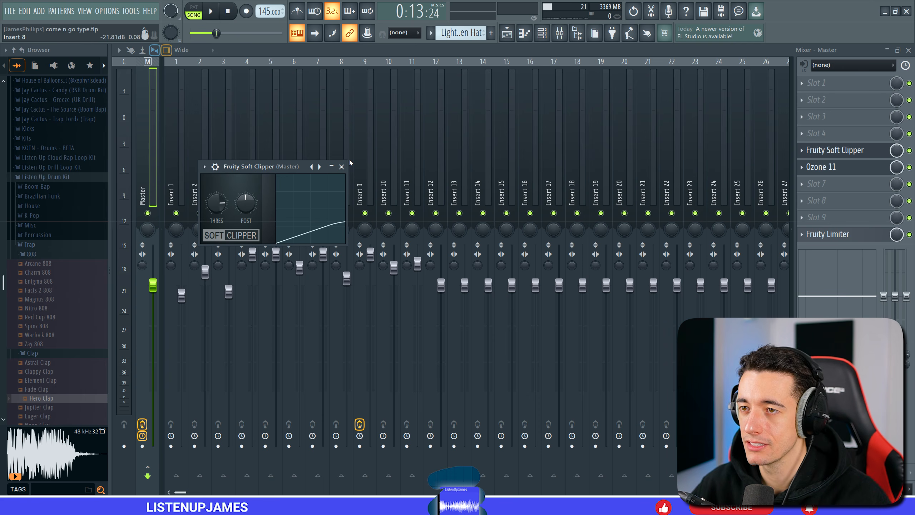
Step: Examine the playlist arrangement, focusing on the gap in the four drum tracks just before bar 21
key(F5)
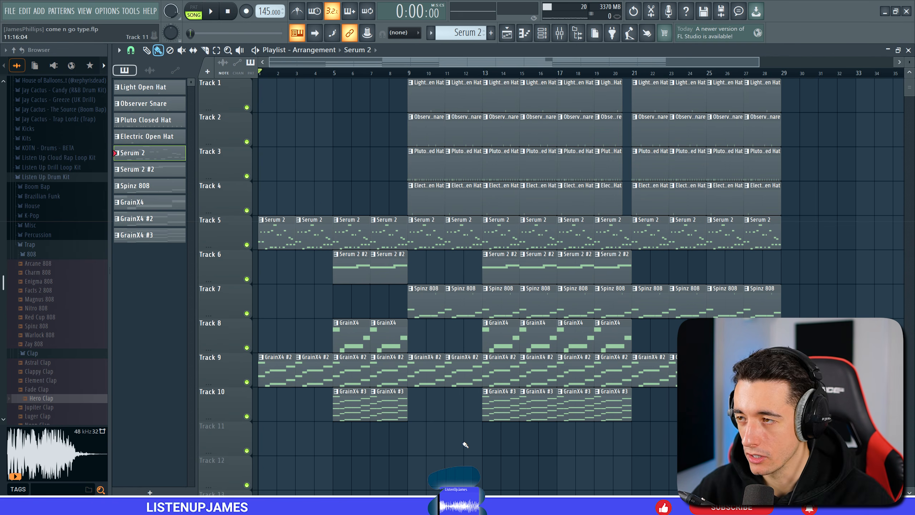
scroll(660, 355, up, 5)
drag(547, 206, 516, 96)
ctrl+click(556, 124)
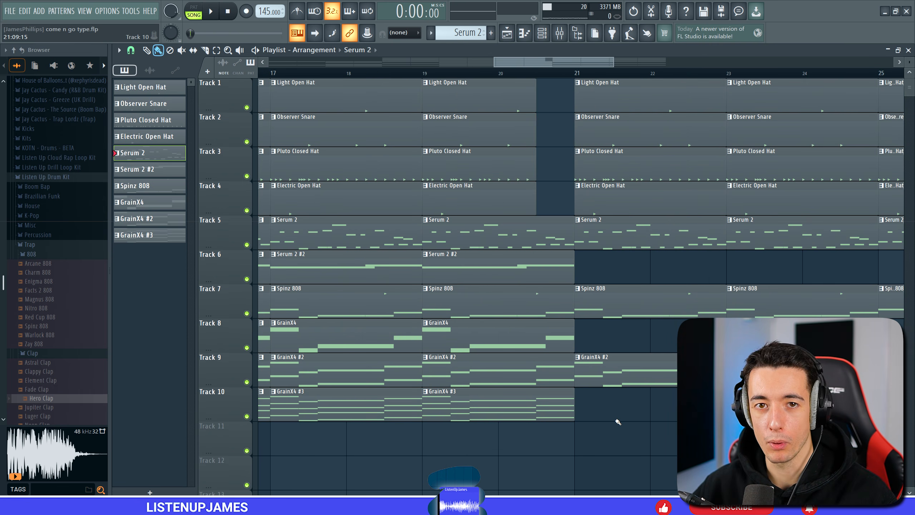
scroll(617, 422, down, 5)
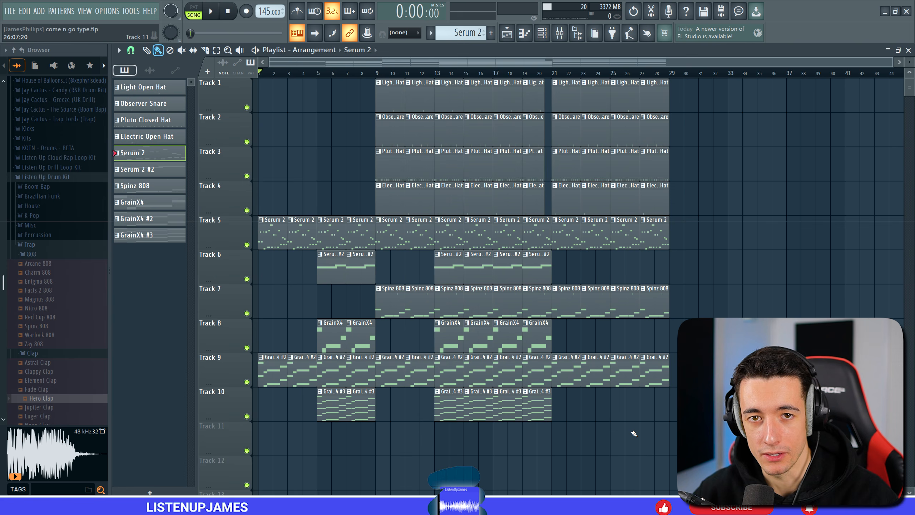